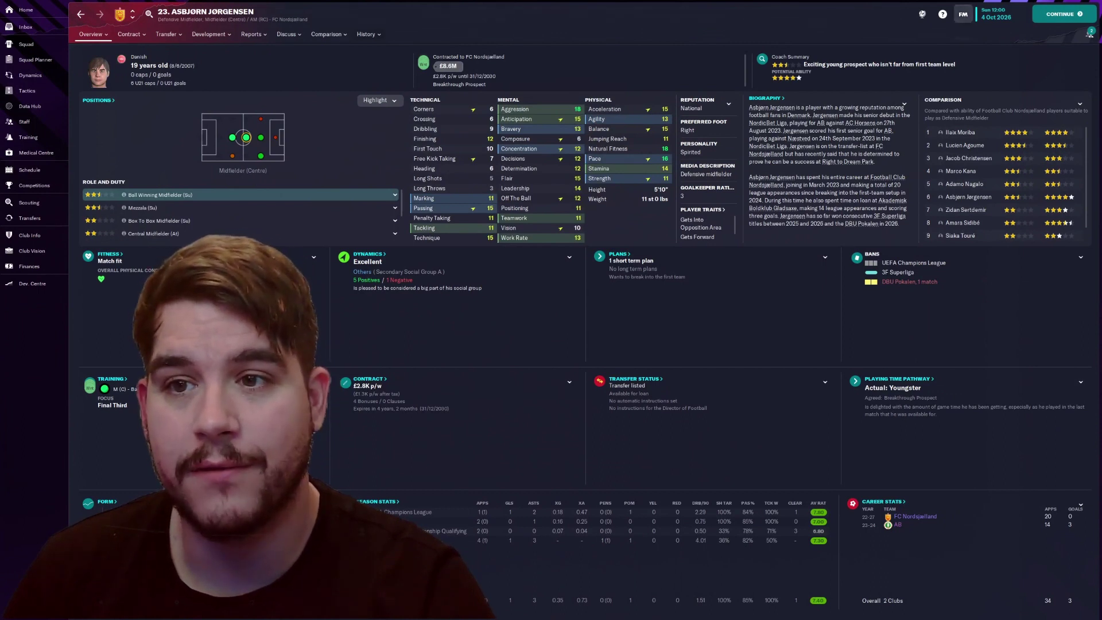
In the Interface preferences, enable "Show screen IDs in Title Bar to assist skinning" and confirm the change
click(963, 15)
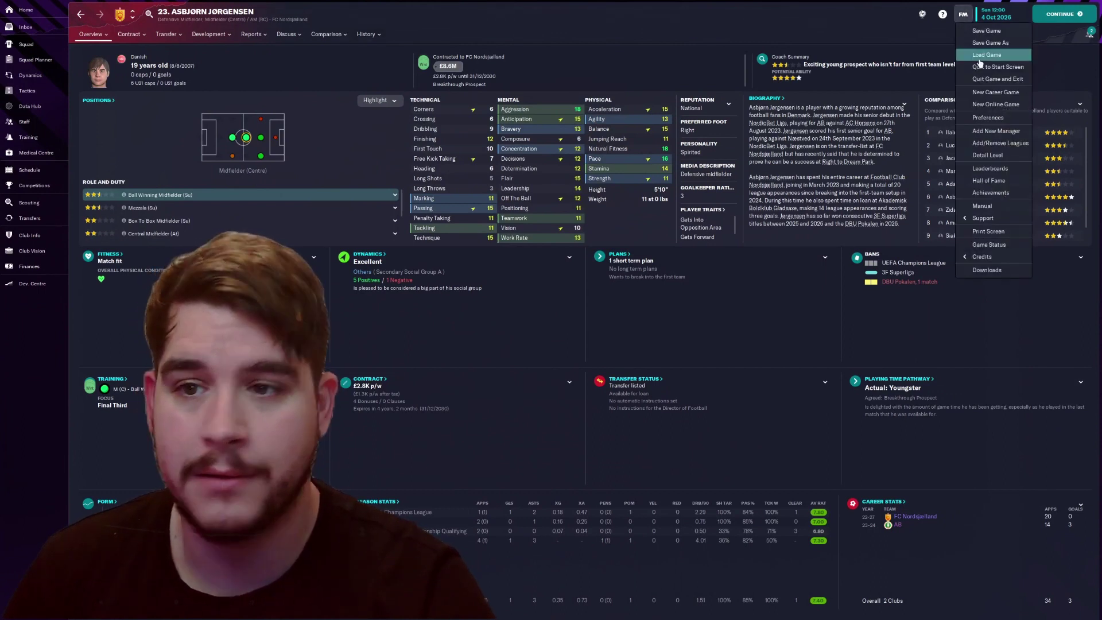
click(988, 118)
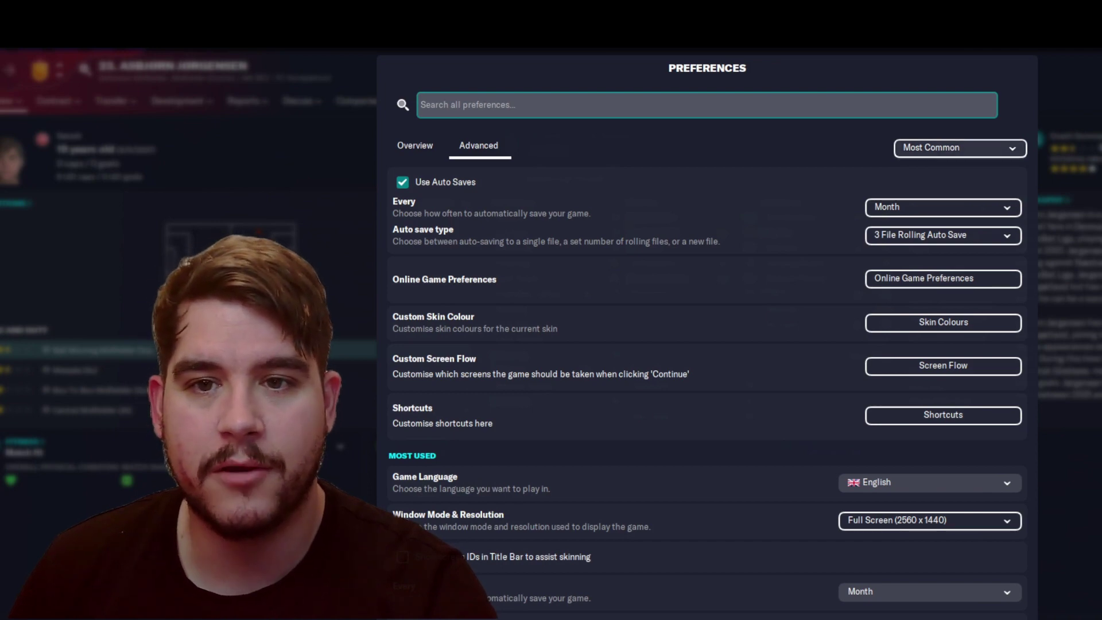
click(983, 147)
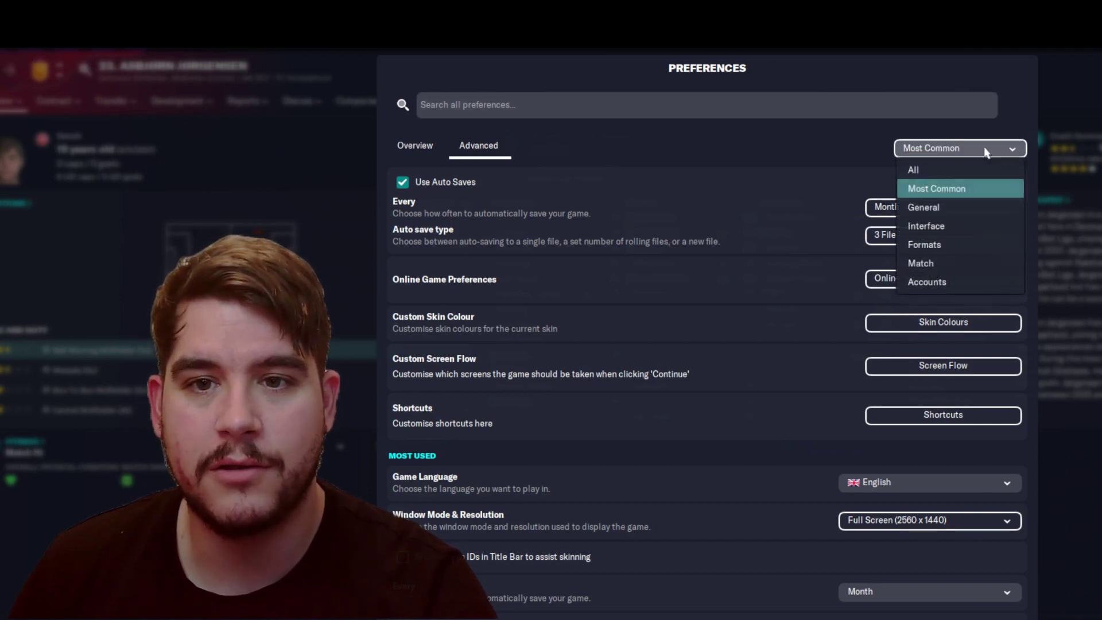
click(940, 228)
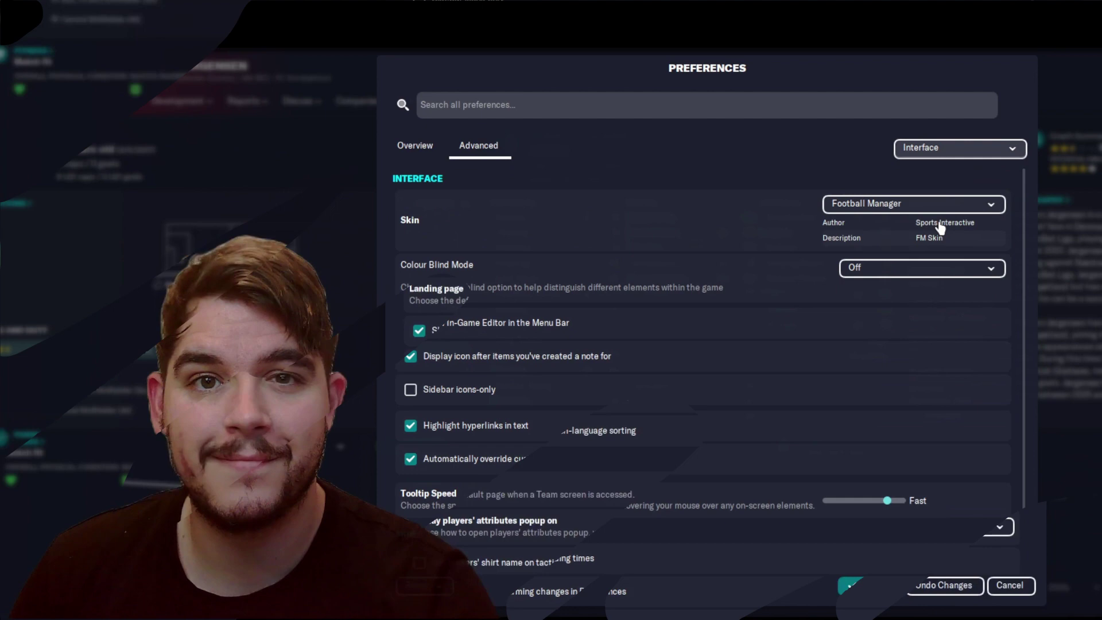
scroll(936, 227, down, 7)
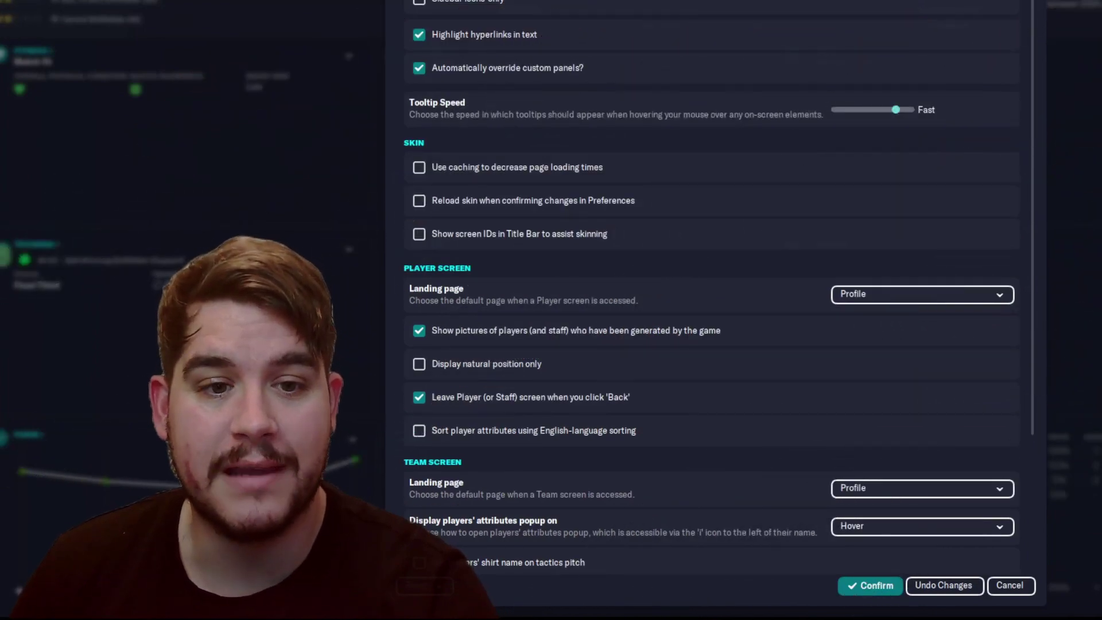
mouse_move(419, 234)
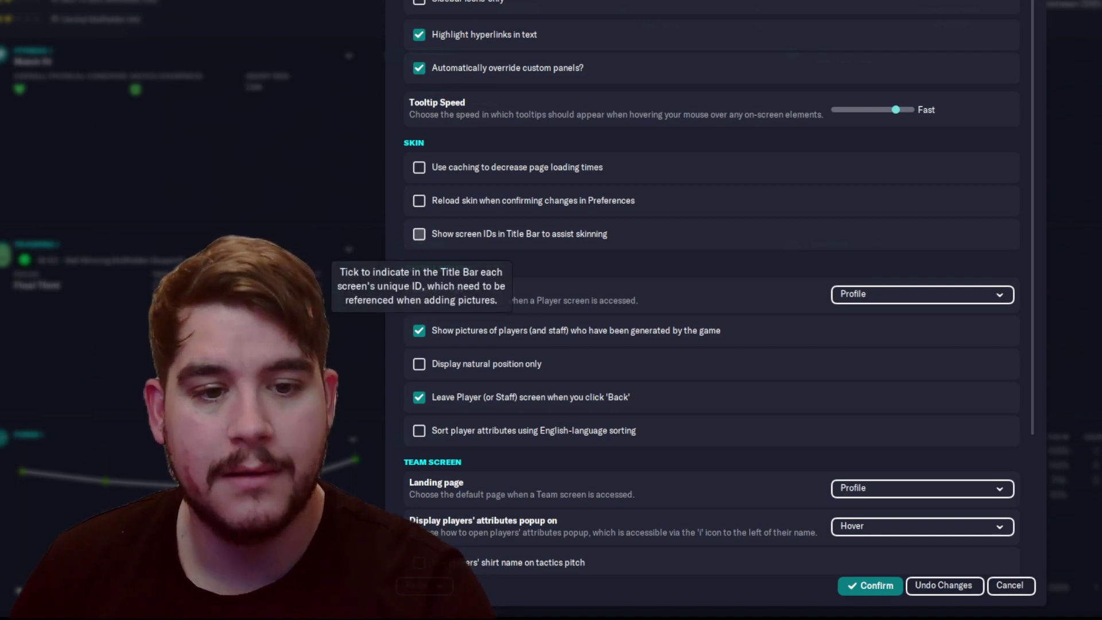
click(419, 234)
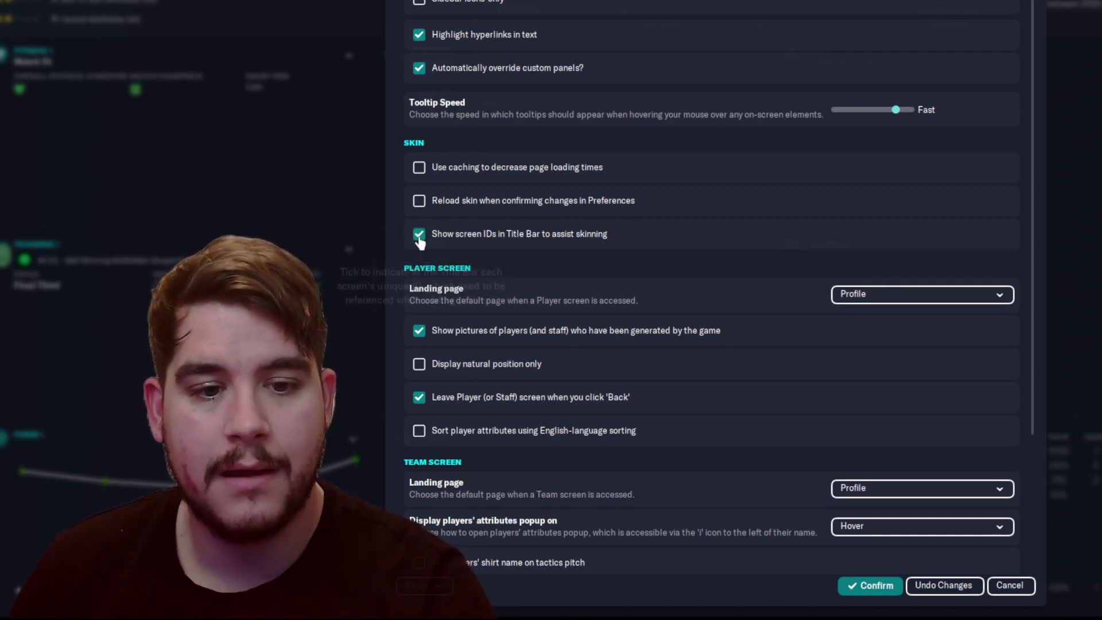
click(853, 592)
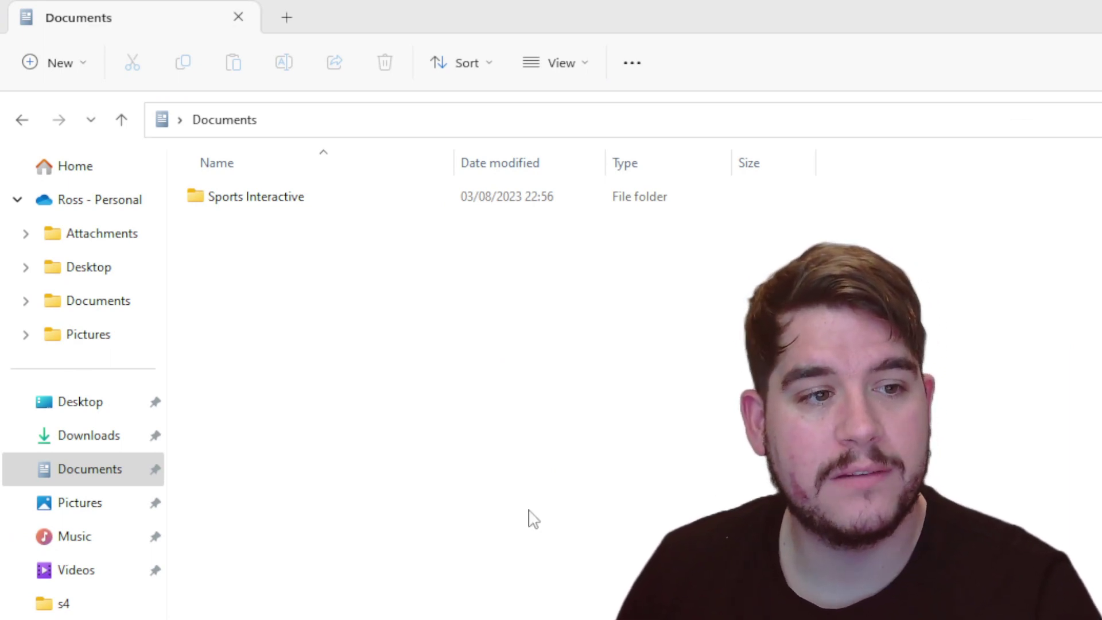
In File Explorer, open the New Faces folder under Documents > Sports Interactive > Football Manager 2023 > graphics > Face pack > sortitoutsi
double_click(272, 200)
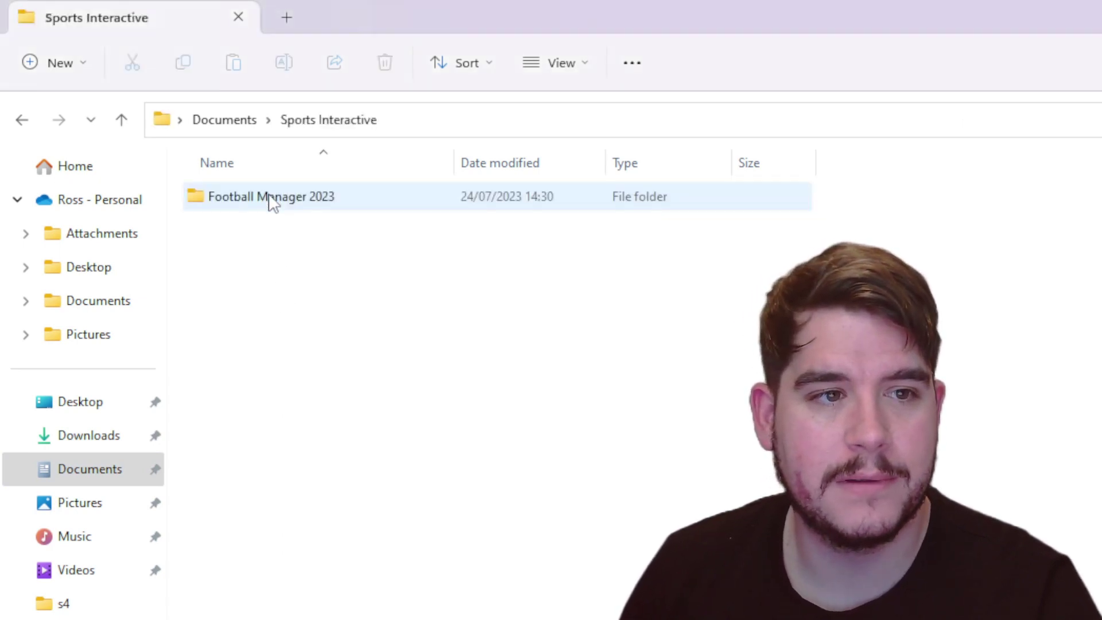
double_click(305, 202)
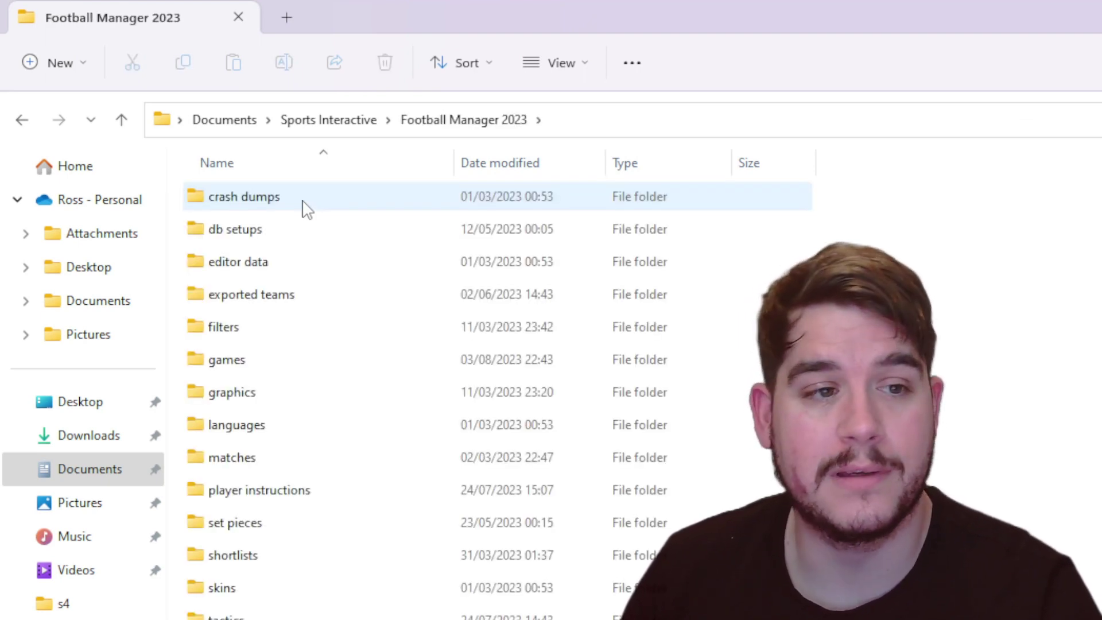
double_click(232, 402)
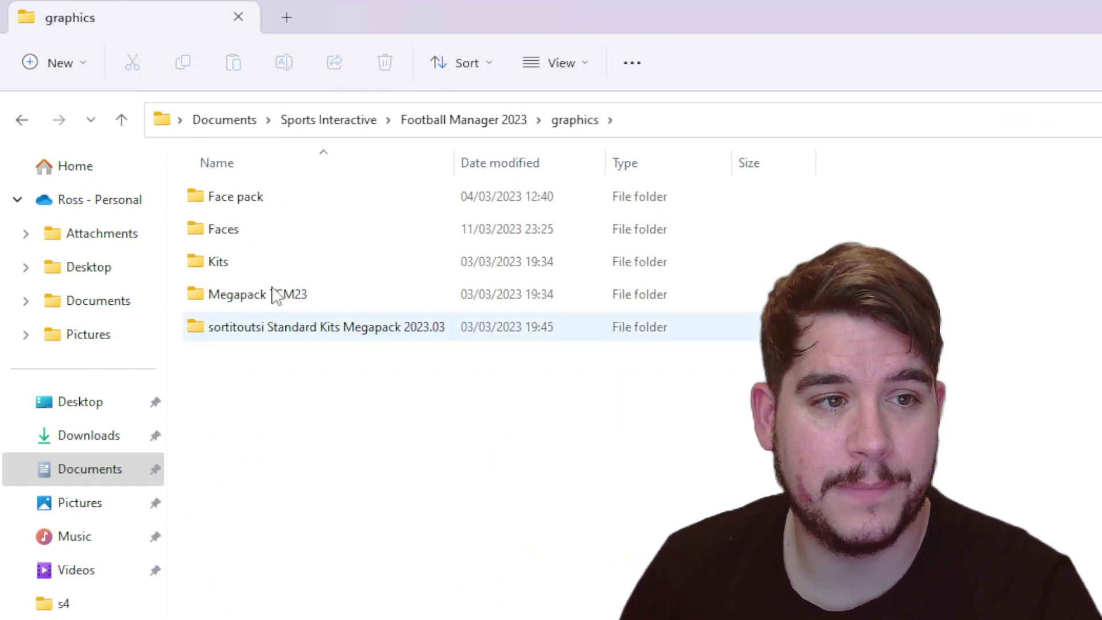
click(256, 203)
double_click(256, 204)
double_click(253, 205)
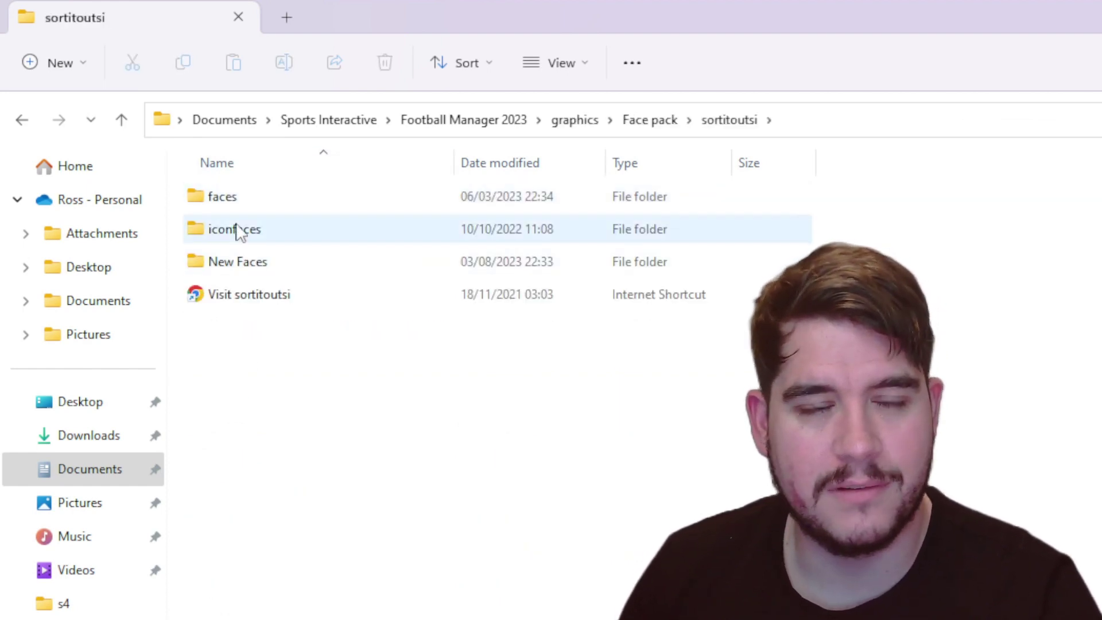
double_click(240, 275)
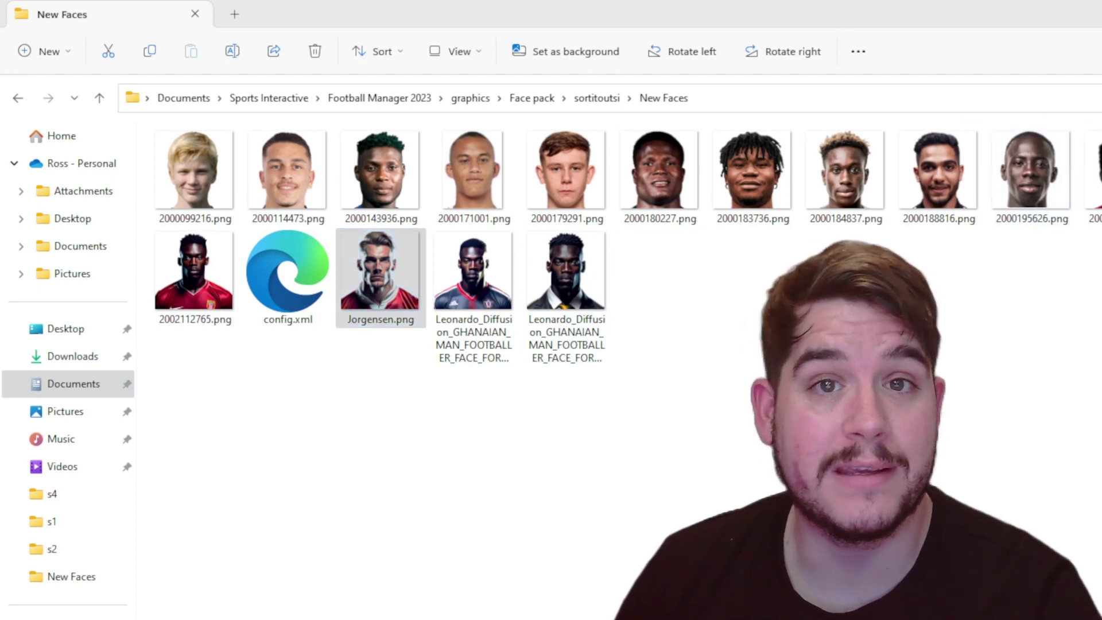
click(352, 320)
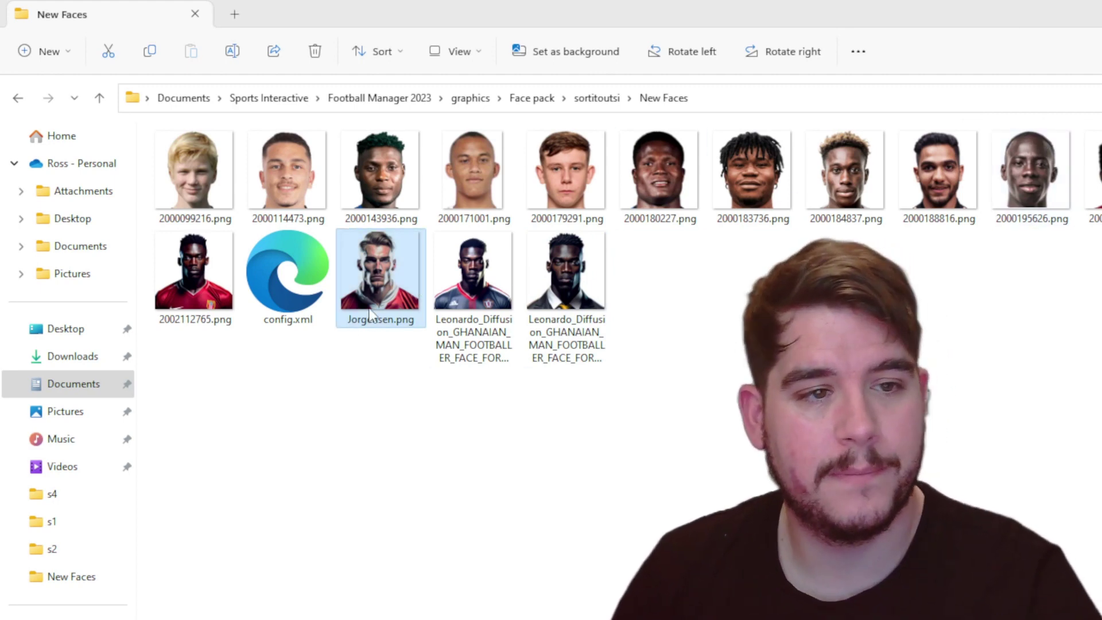
click(371, 319)
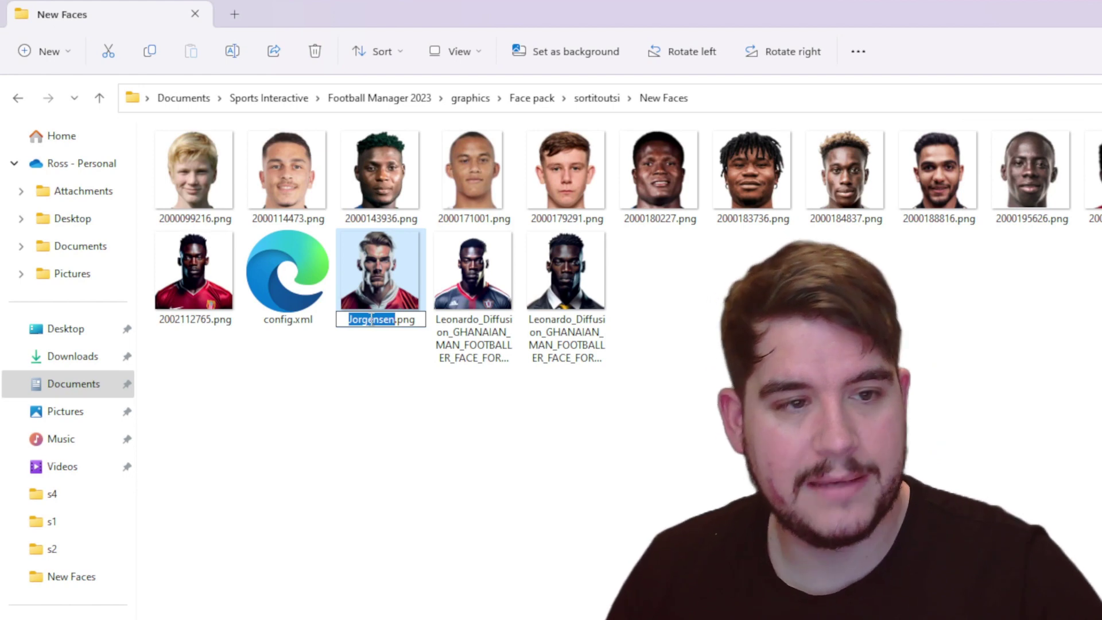
key(ctrl+v)
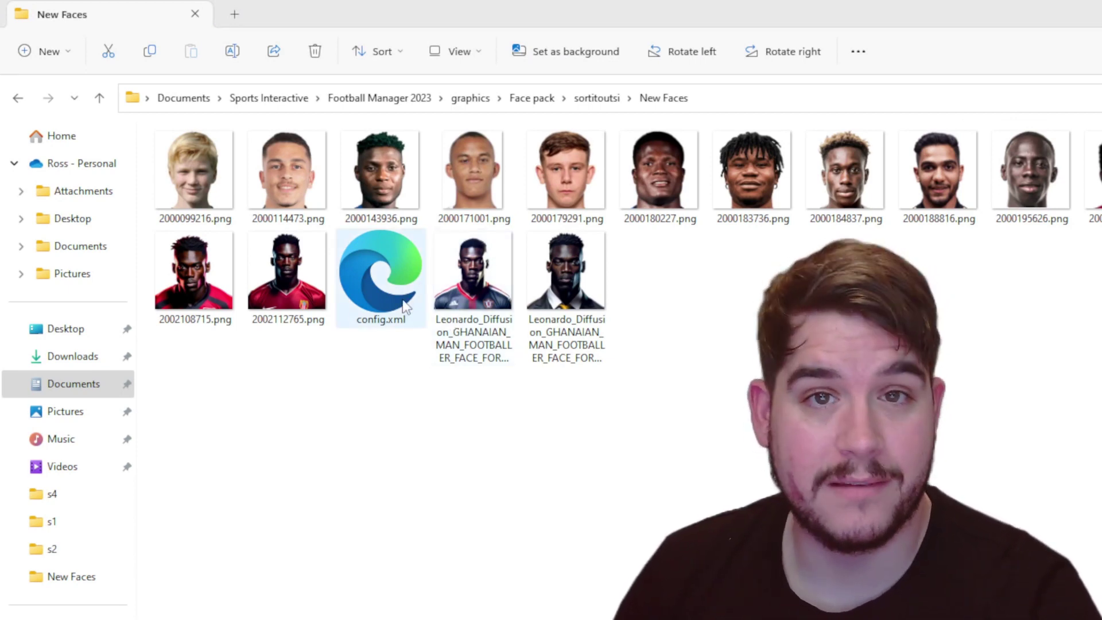
Open the config.xml file from the New Faces folder in Notepad
right_click(406, 307)
mouse_move(556, 390)
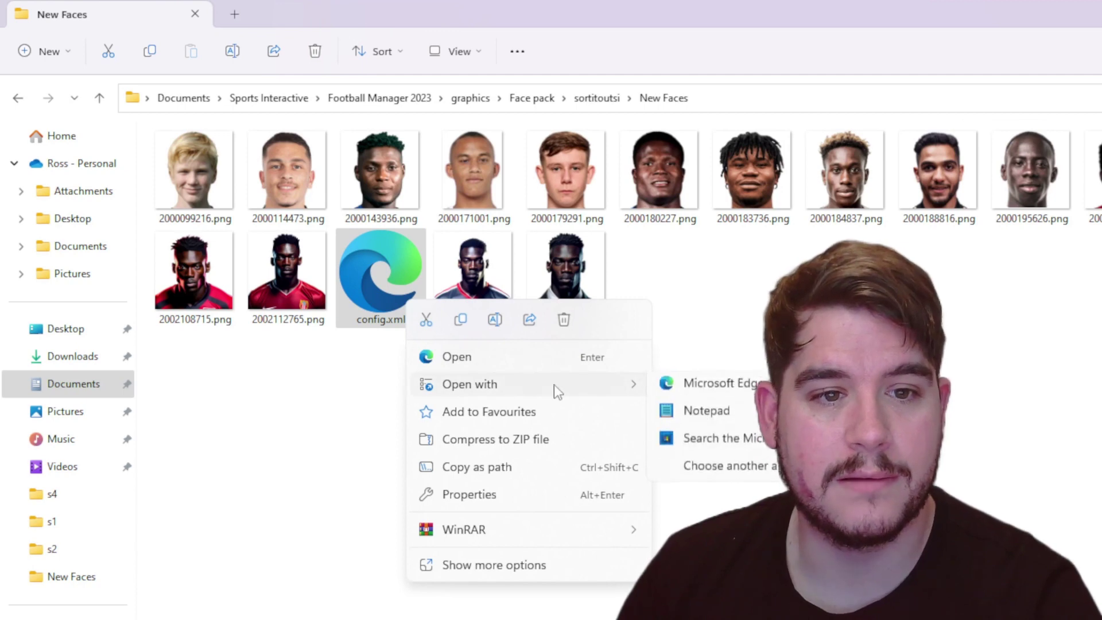
click(700, 415)
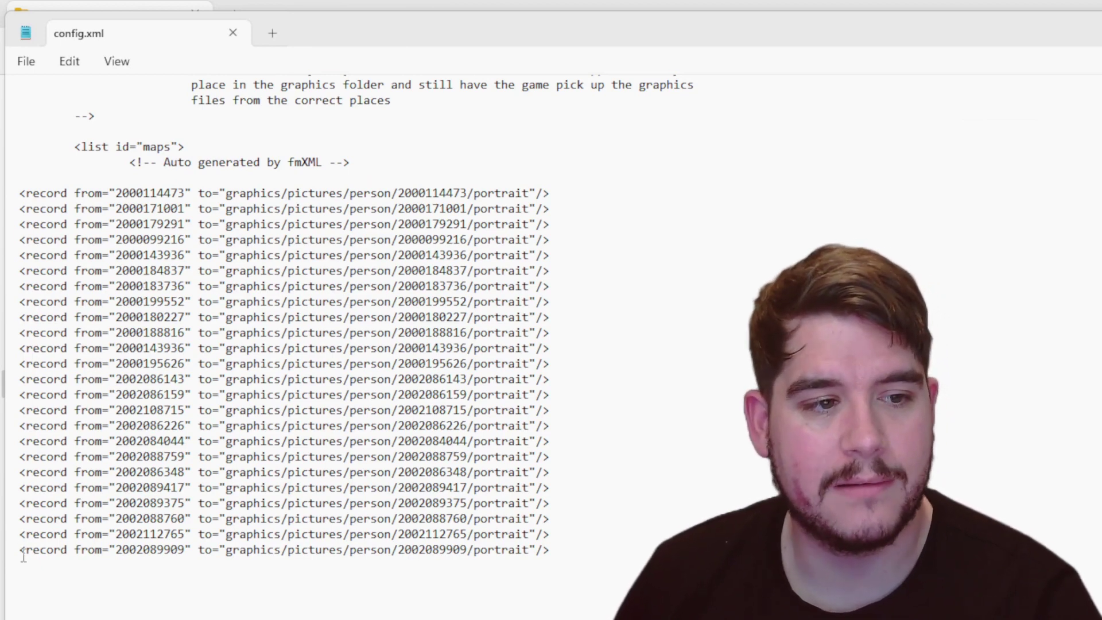
Duplicate the last record line of the maps list onto the empty line below it
drag(20, 550, 317, 550)
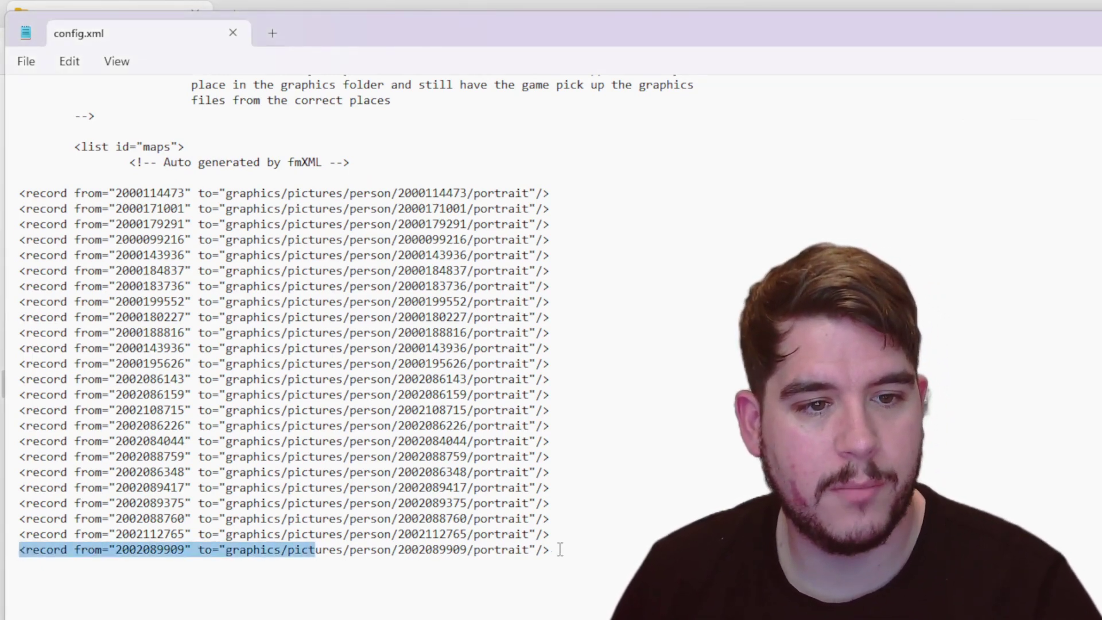
drag(560, 549, 17, 552)
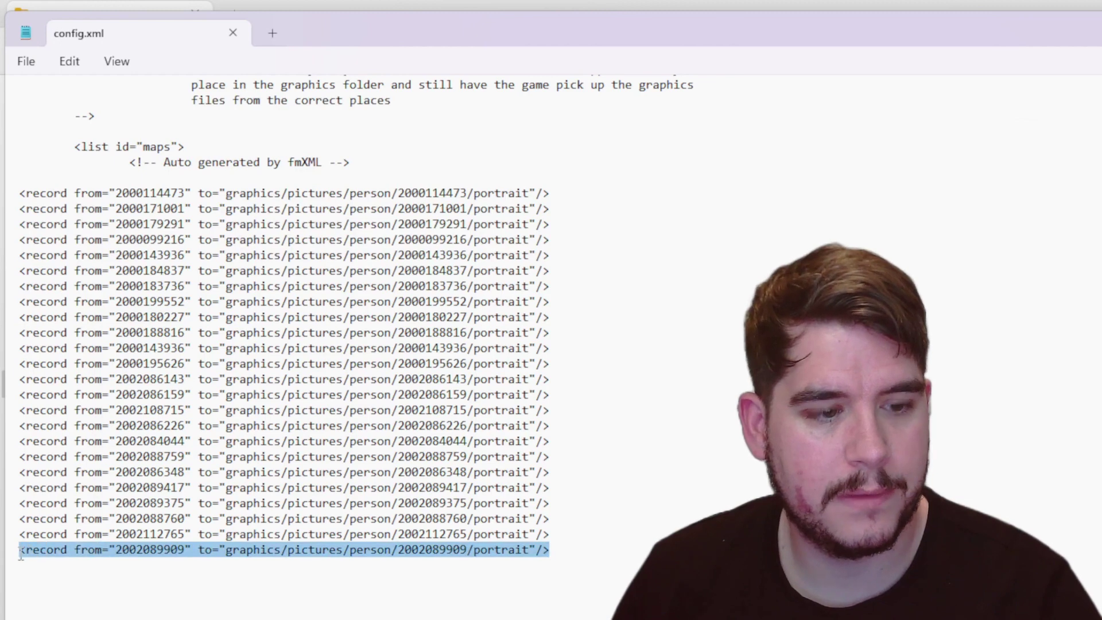
key(ctrl+c)
click(20, 565)
key(ctrl+v)
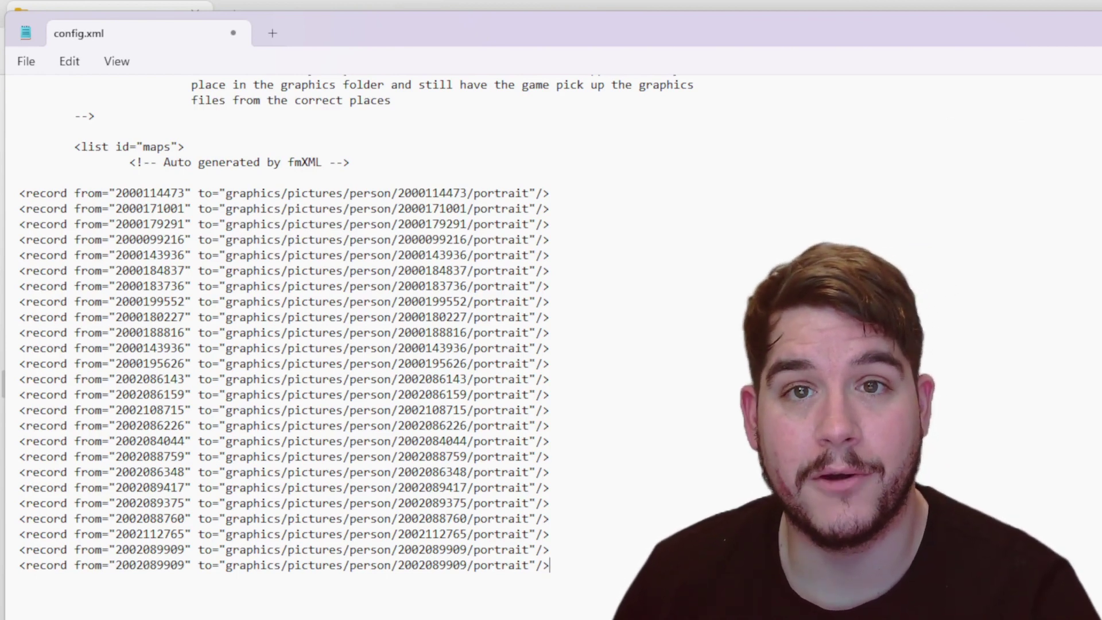
double_click(149, 566)
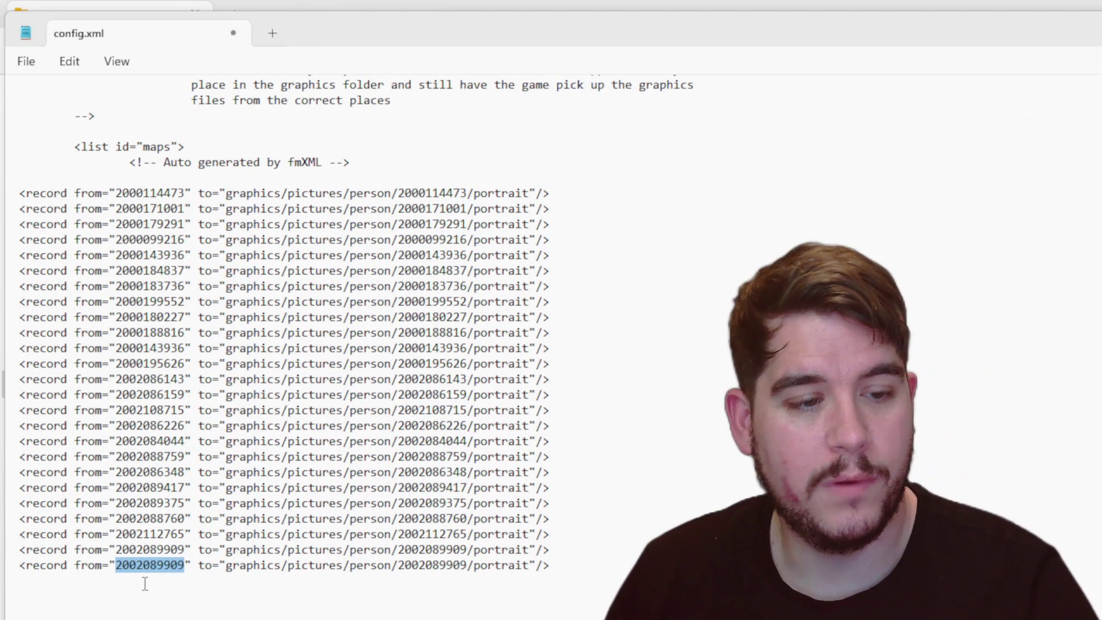
click(151, 592)
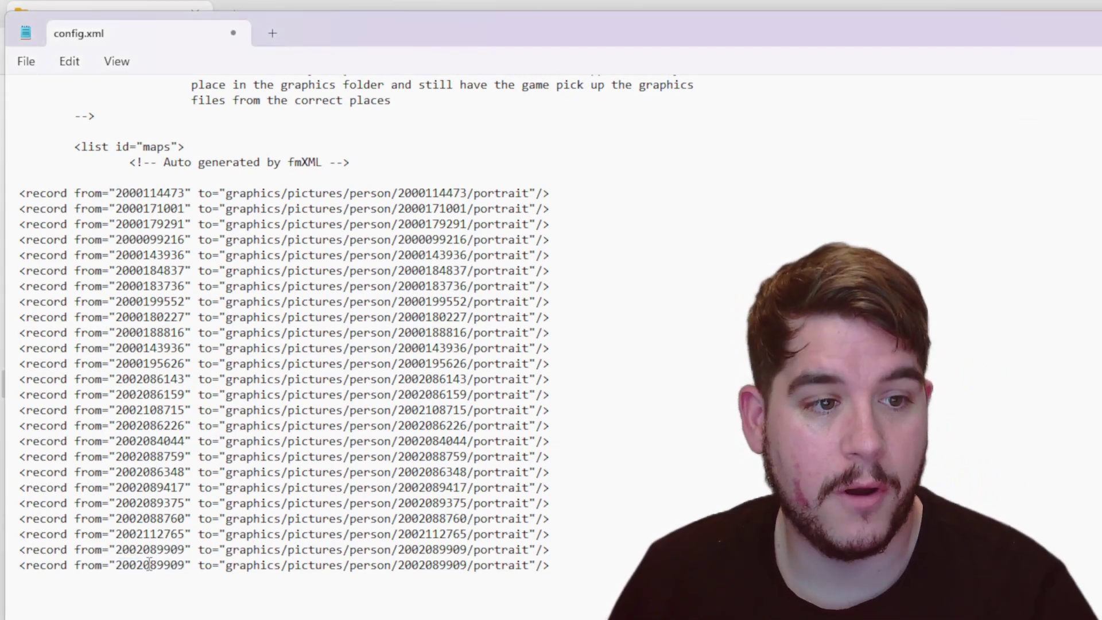
double_click(149, 565)
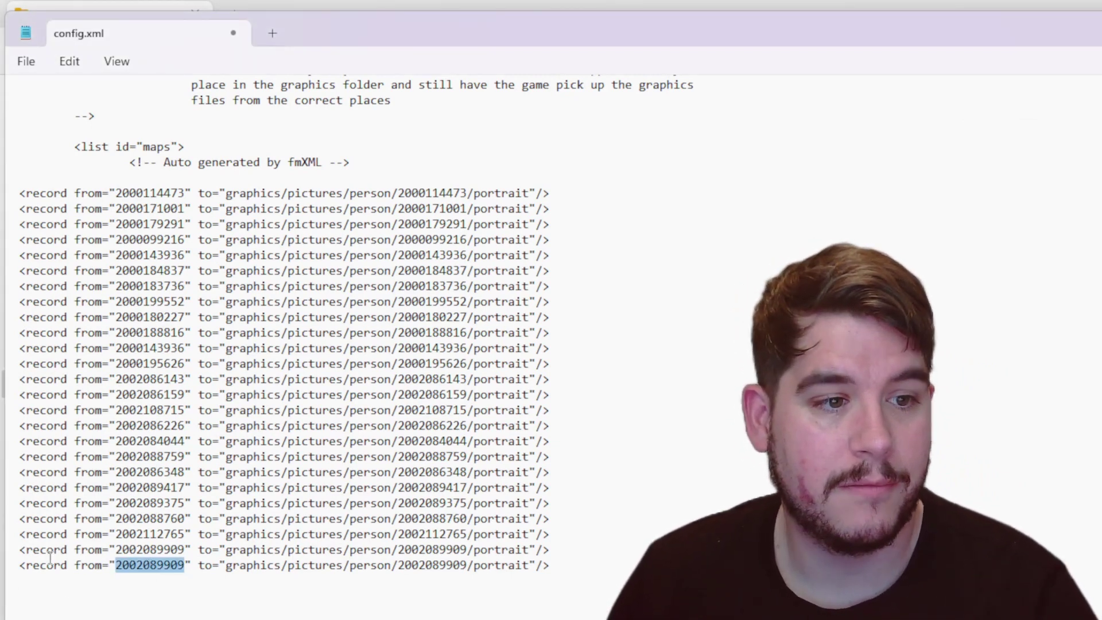
key(ctrl+v)
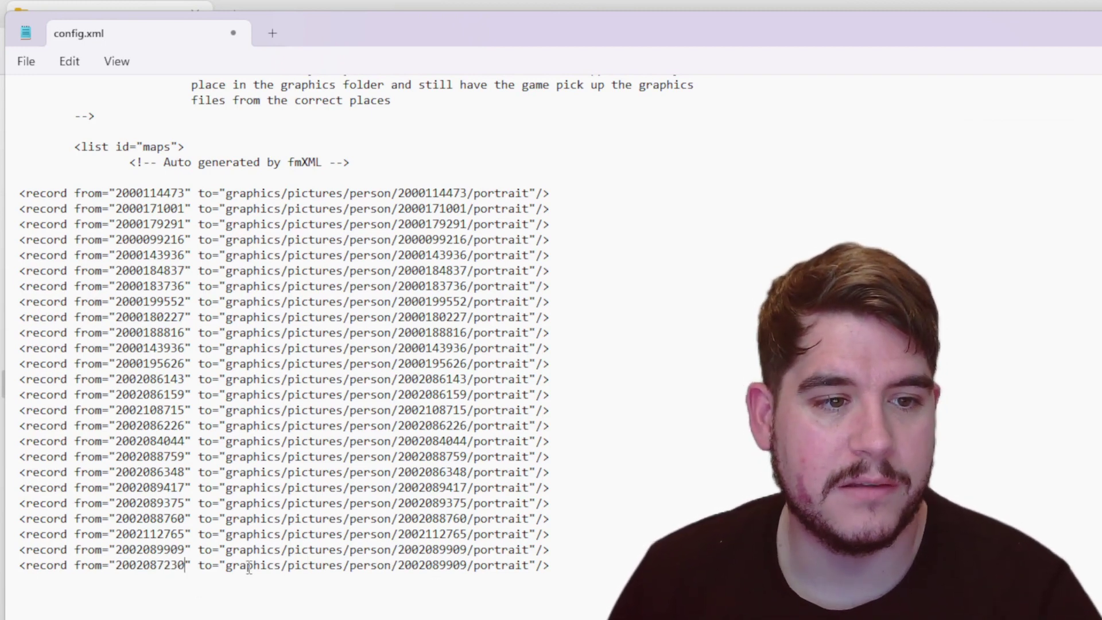
double_click(436, 566)
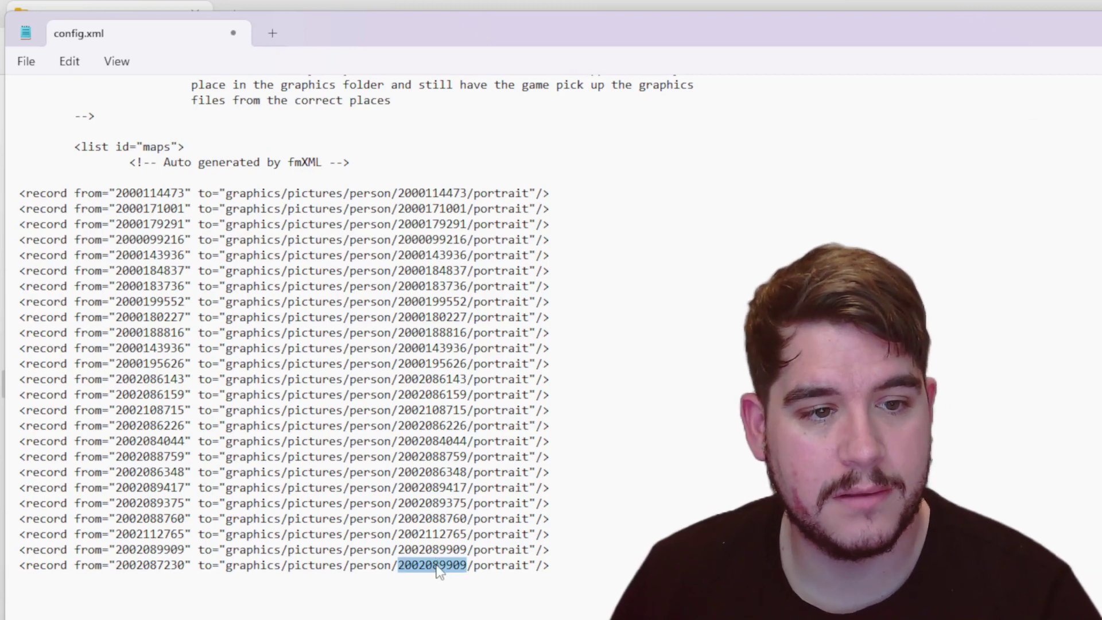
key(ctrl+v)
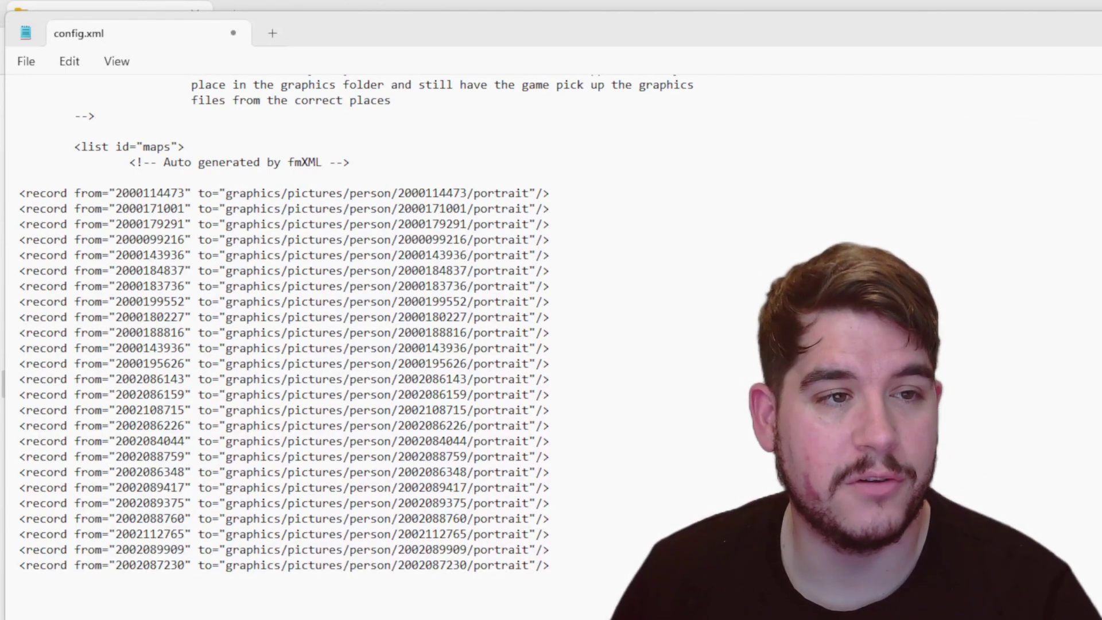
click(23, 61)
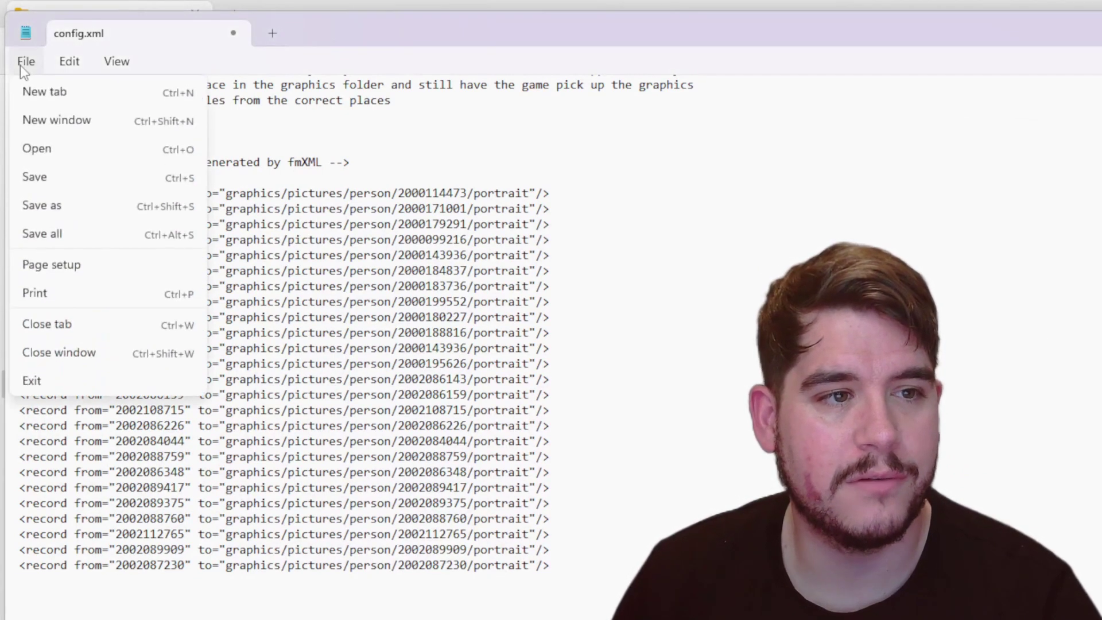
click(58, 181)
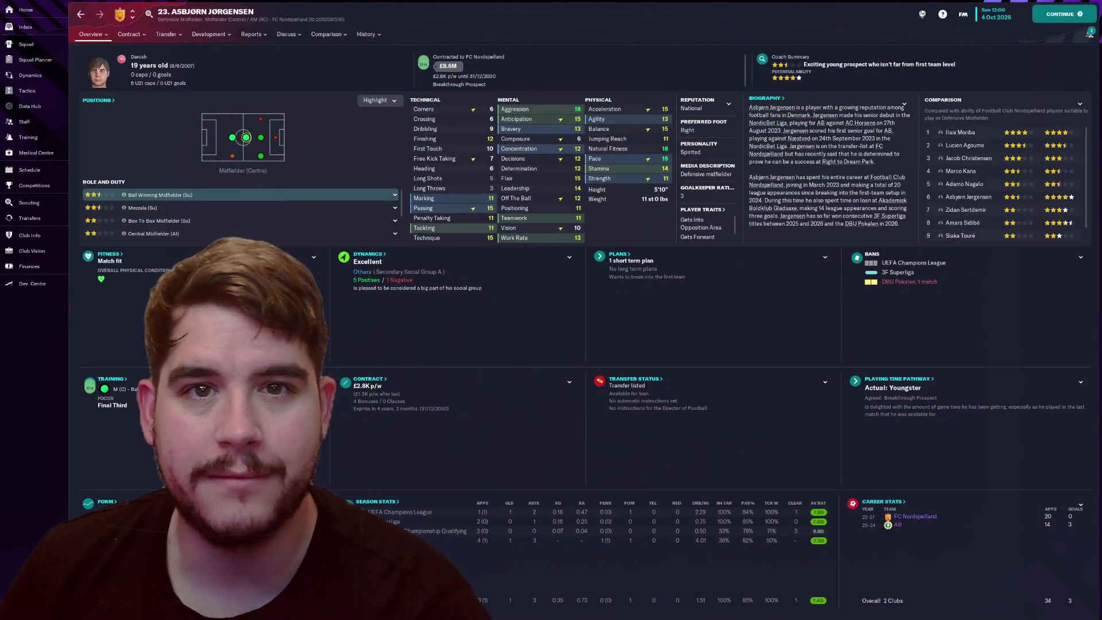
In Football Manager's preferences, enable "Reload skin when confirming changes in Preferences", disable the screen IDs in the title bar, and confirm
click(962, 18)
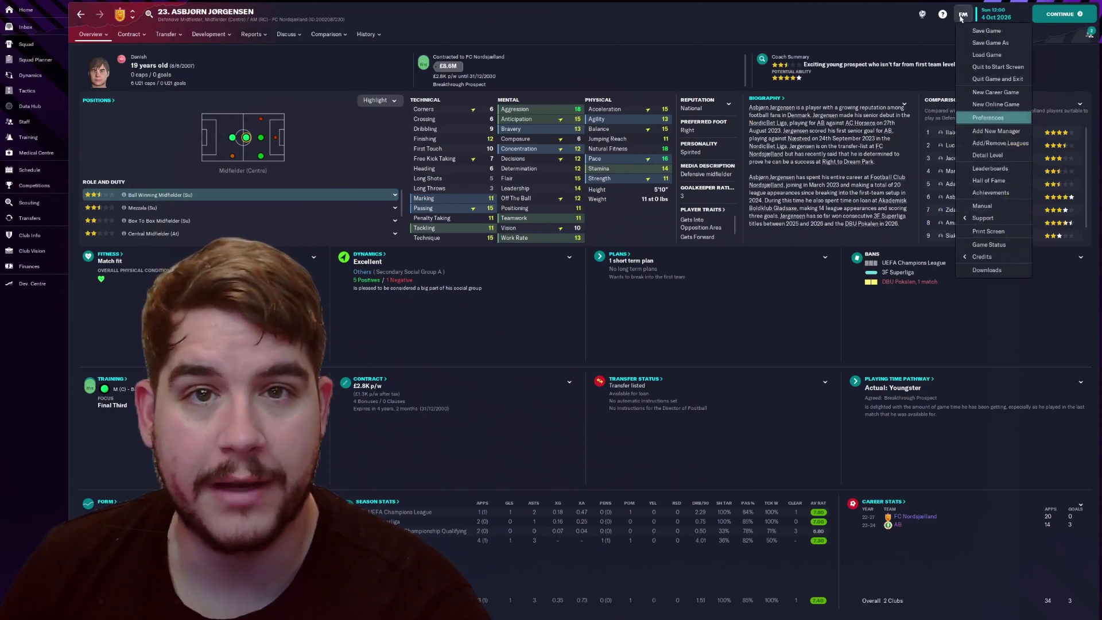
click(986, 118)
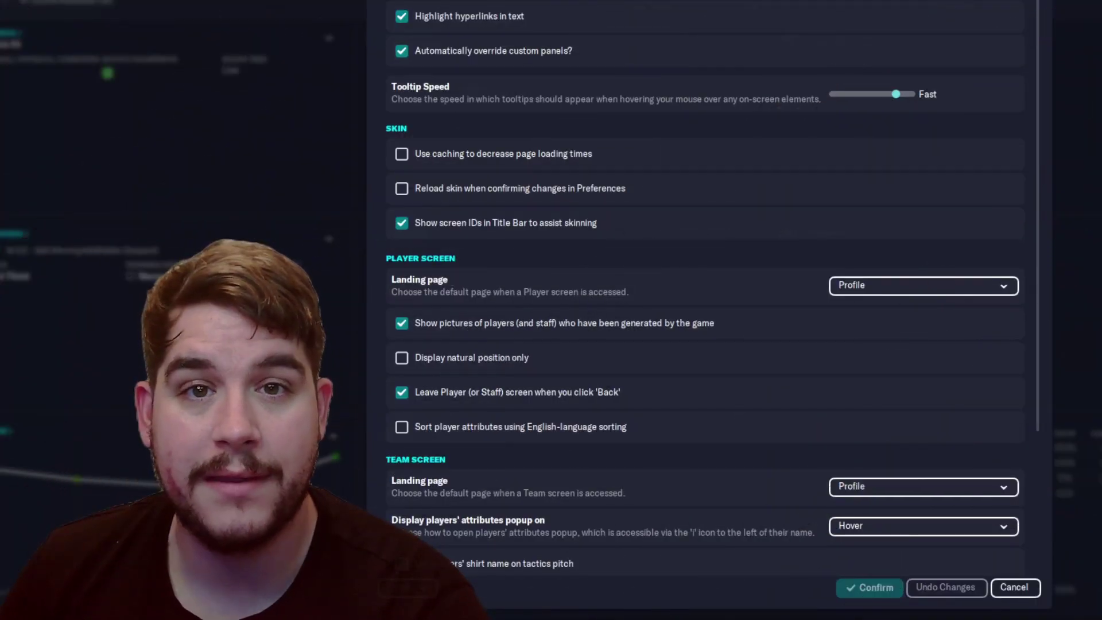
click(403, 190)
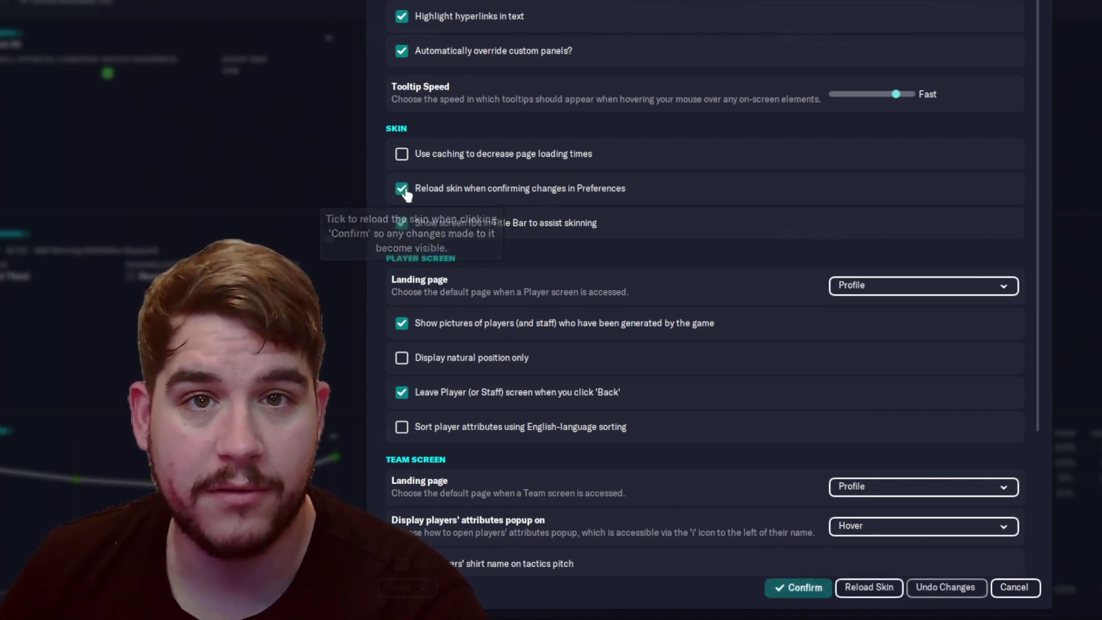
click(401, 227)
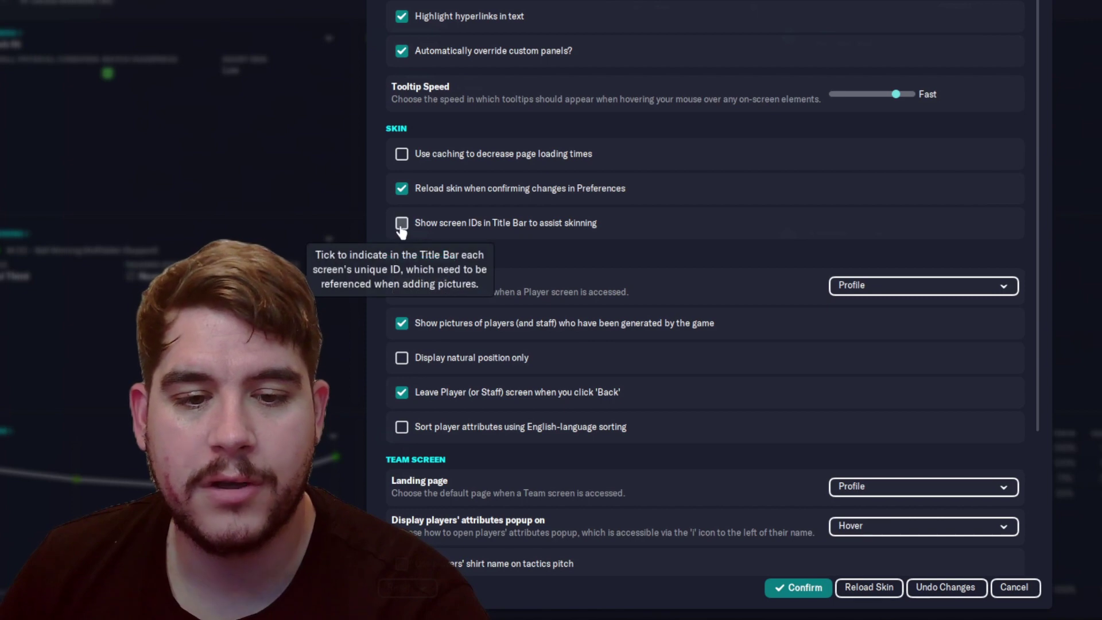
click(401, 227)
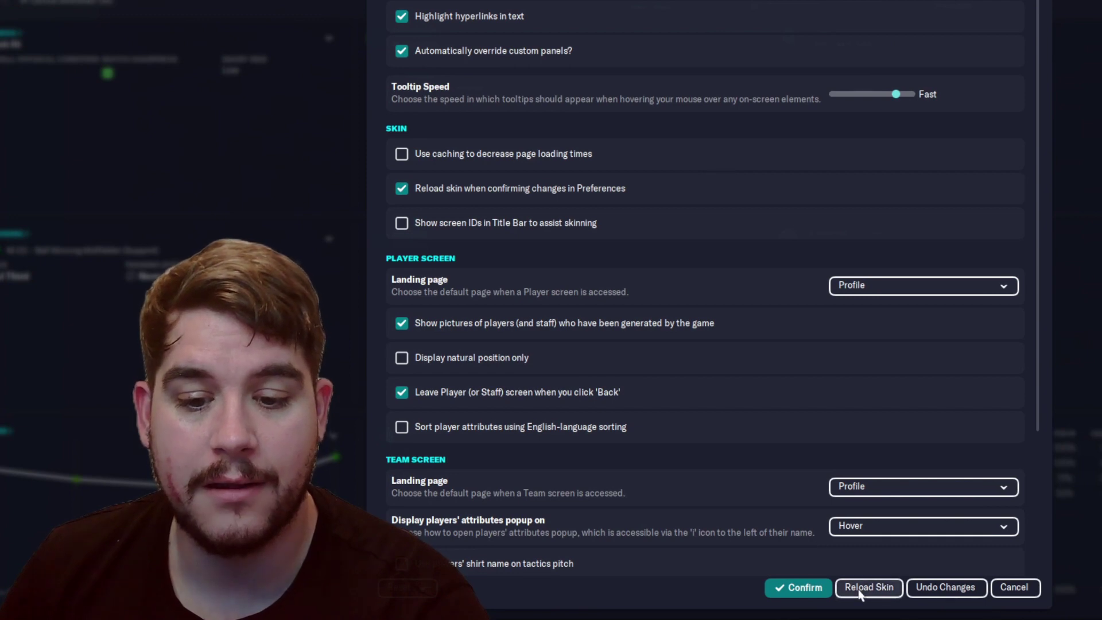
click(803, 591)
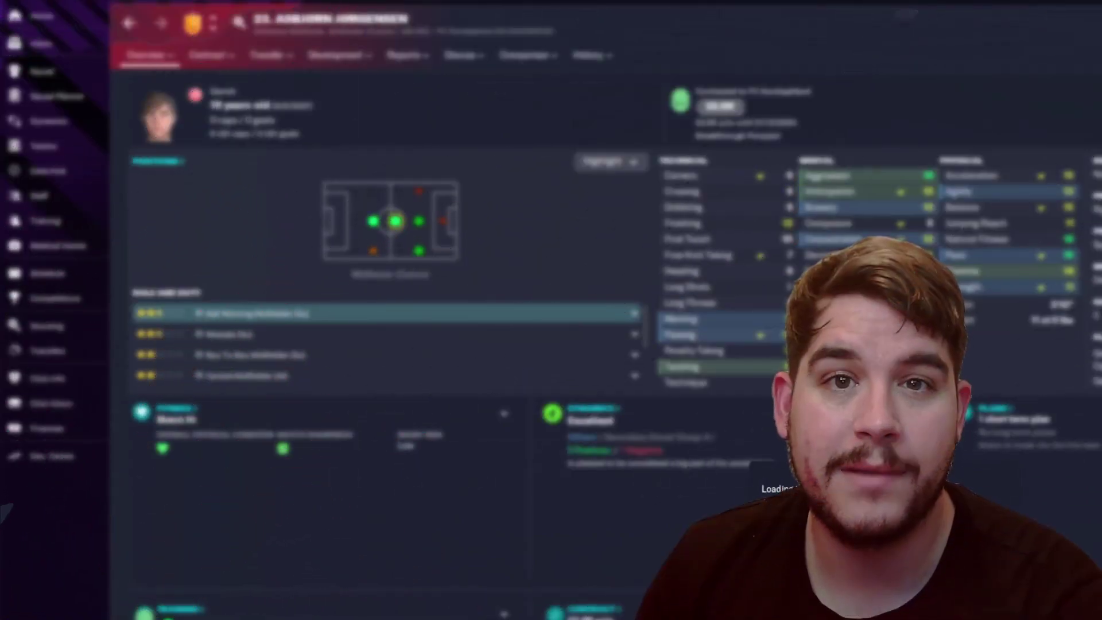
scroll(603, 310, down, 4)
scroll(603, 310, up, 4)
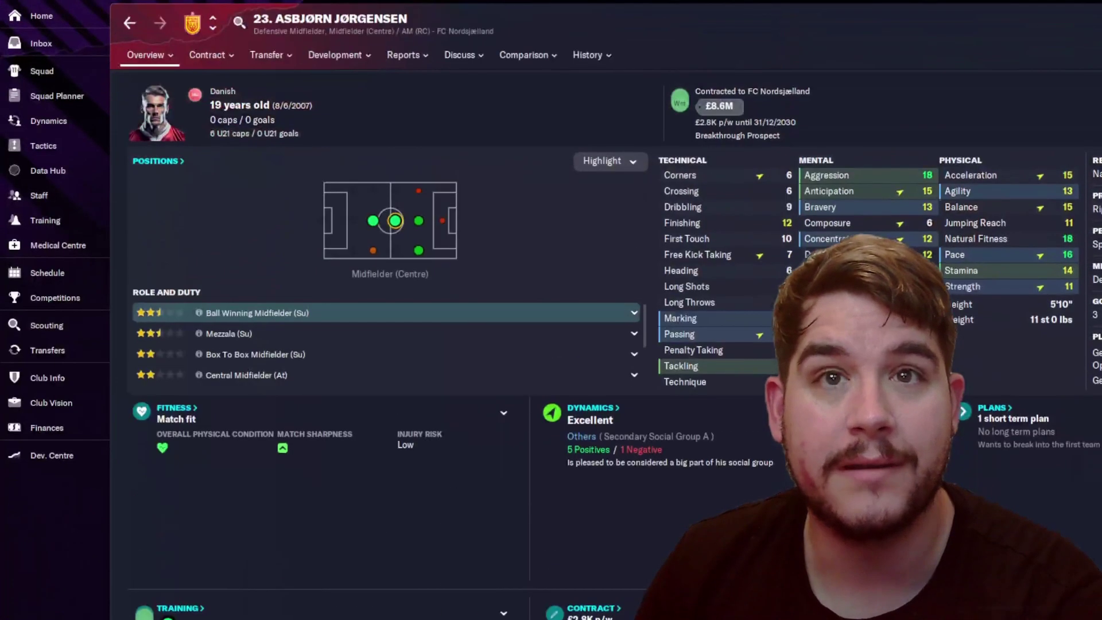